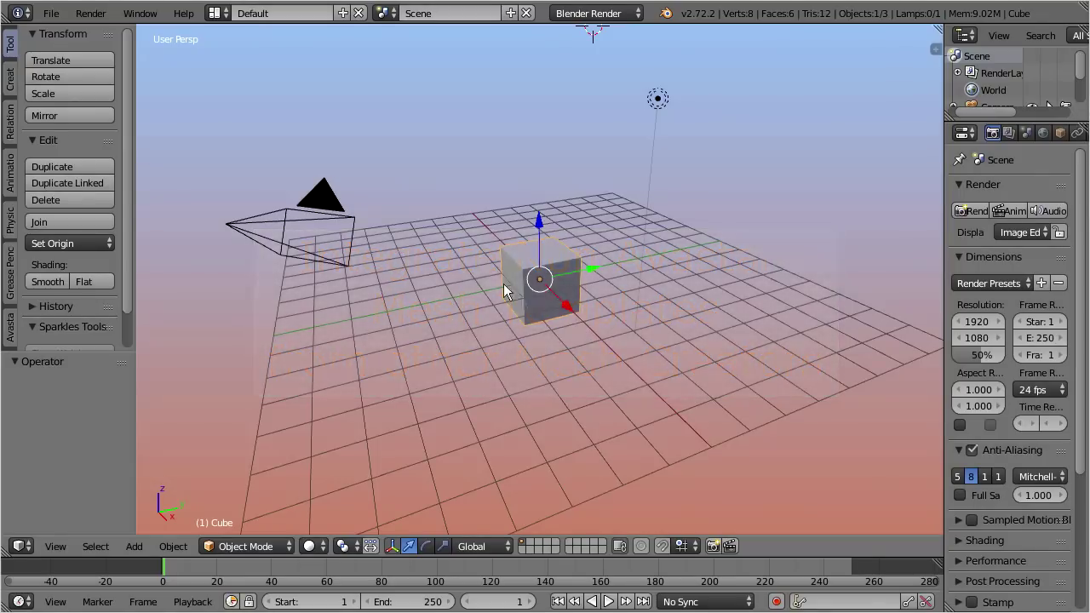
# - Open rigged_high.blend from recent files and orbit to view the rigged High_Feet legs
pyautogui.click(52, 14)
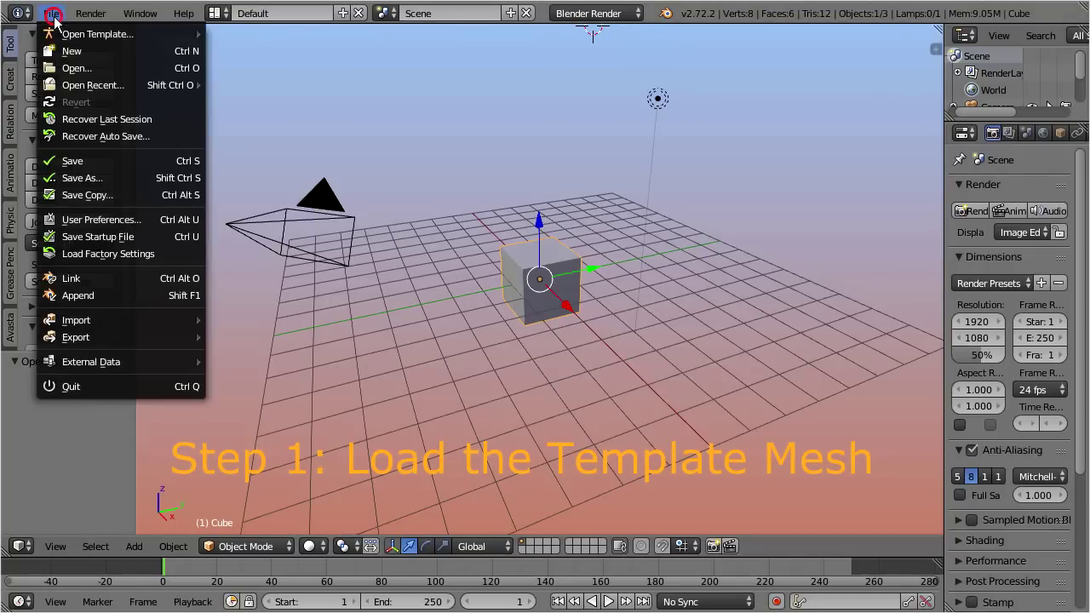
pyautogui.moveTo(94, 85)
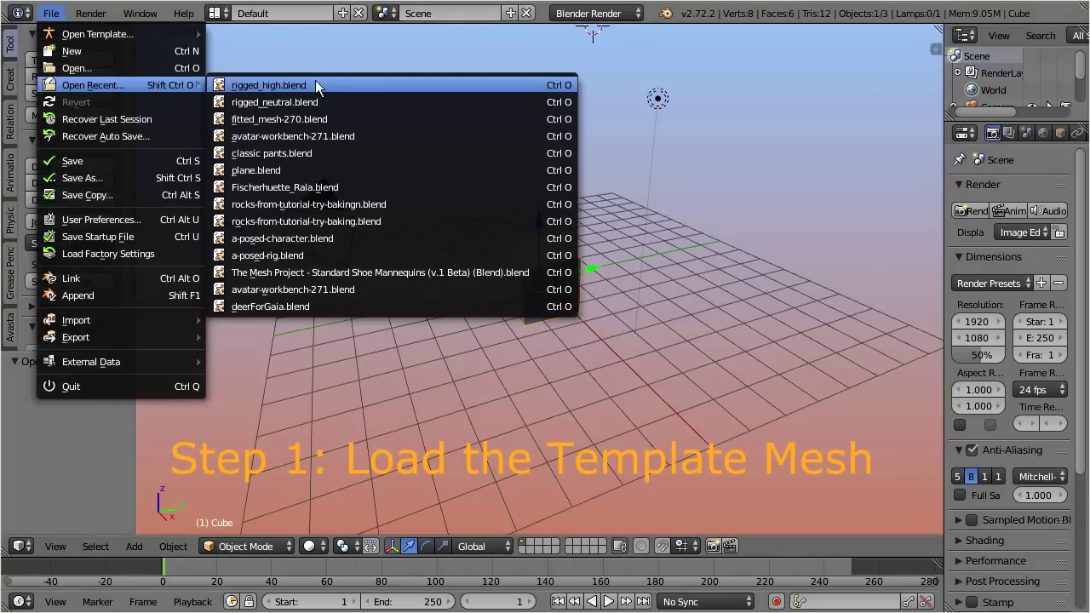
pyautogui.click(392, 88)
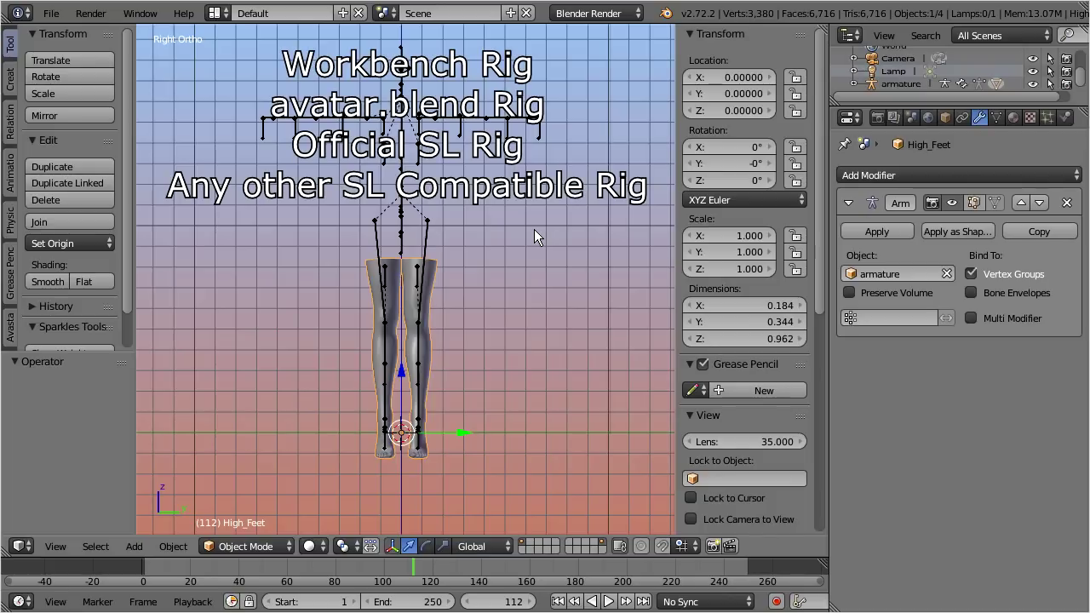
pyautogui.moveTo(480, 273); pyautogui.dragTo(601, 299, button='middle')
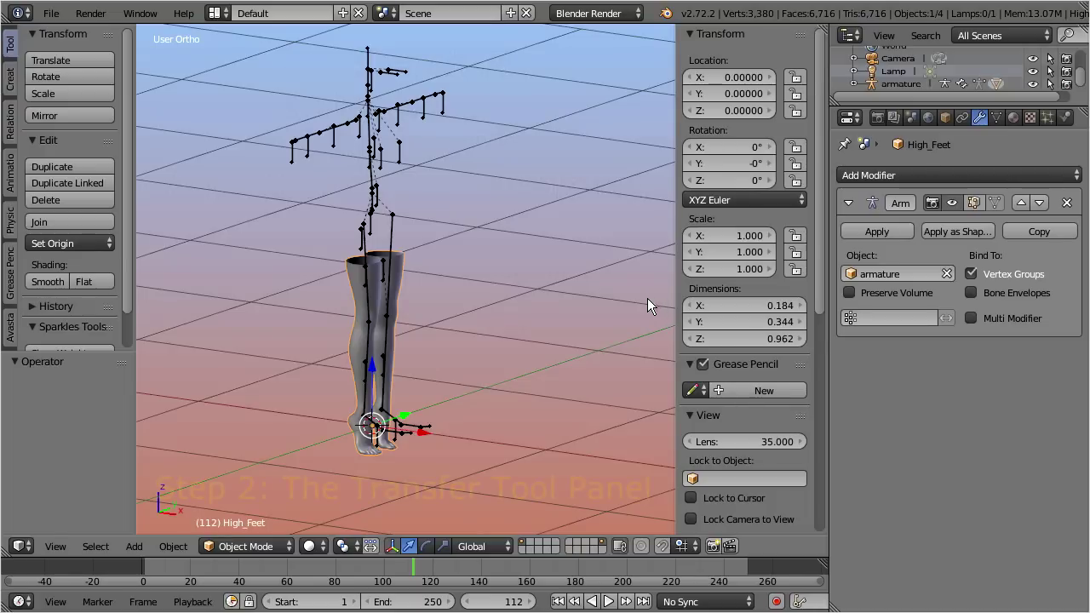
# - Select the legs' armature and show its Avastar Transfer Tool options
pyautogui.rightClick(401, 111)
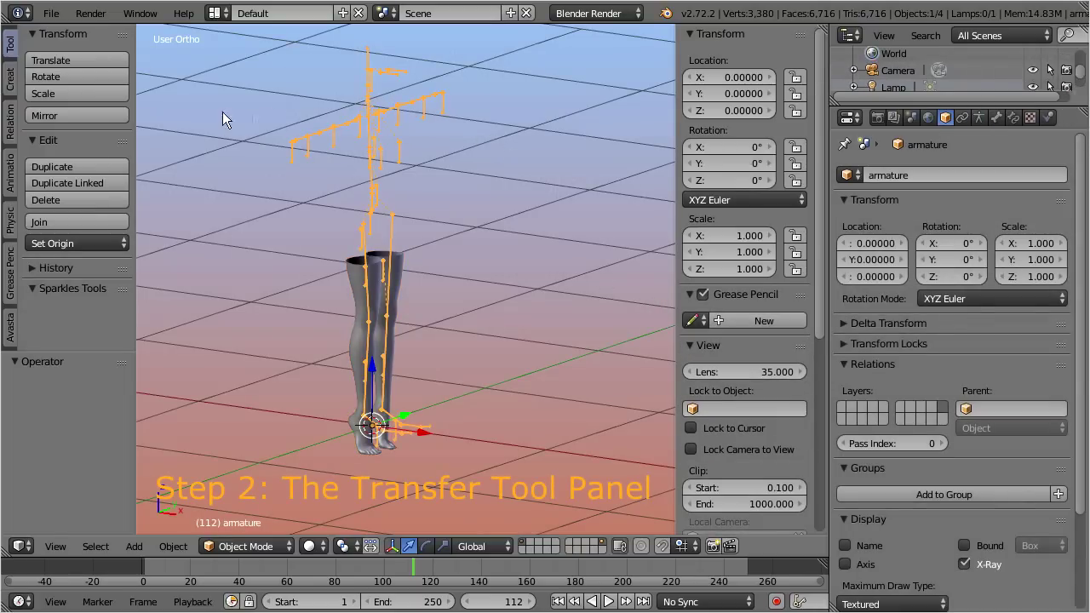
pyautogui.click(11, 328)
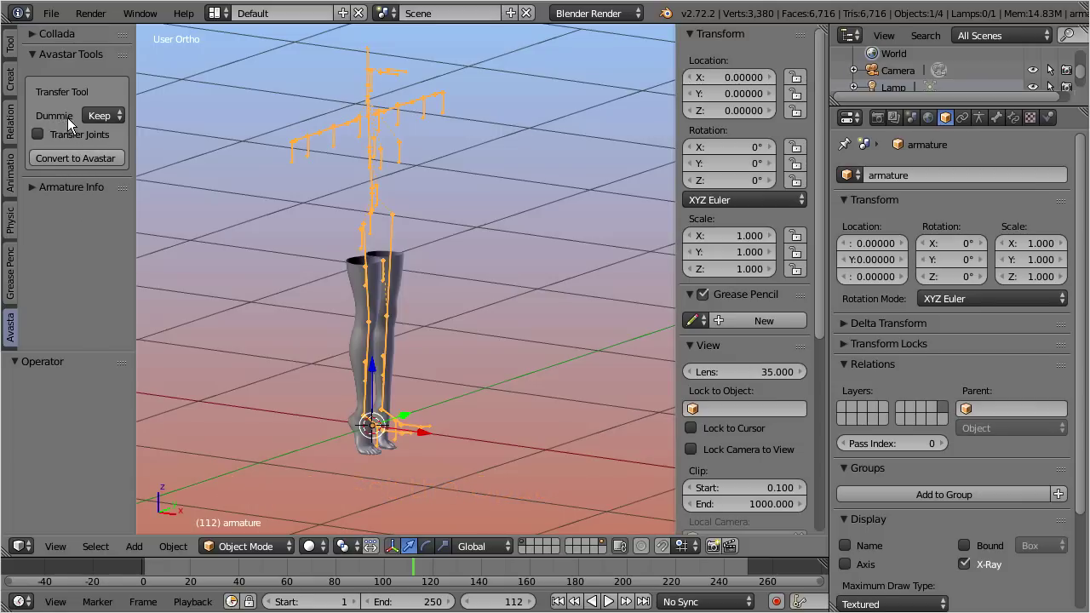
# - Set Dummie to Hide, enable Transfer Joints, and convert the armature to Avastar
pyautogui.click(120, 123)
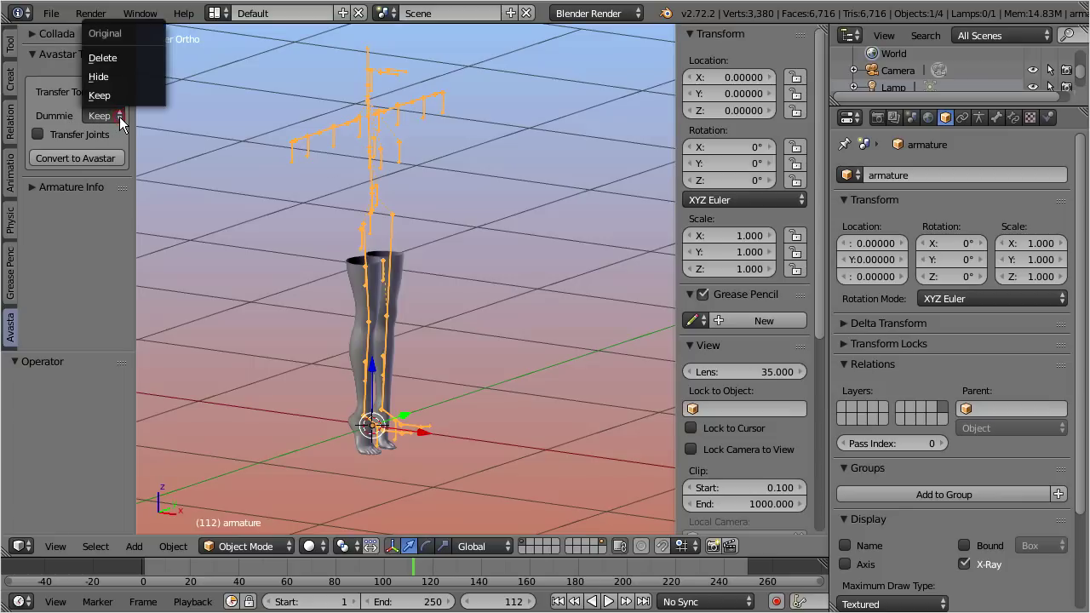
pyautogui.click(142, 76)
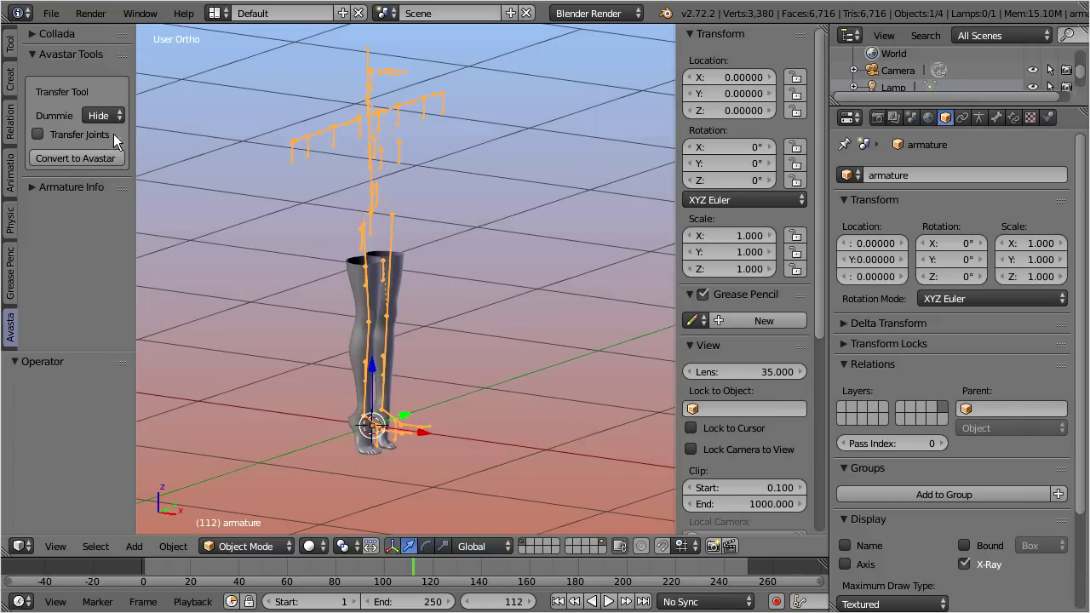
pyautogui.click(39, 134)
pyautogui.click(75, 158)
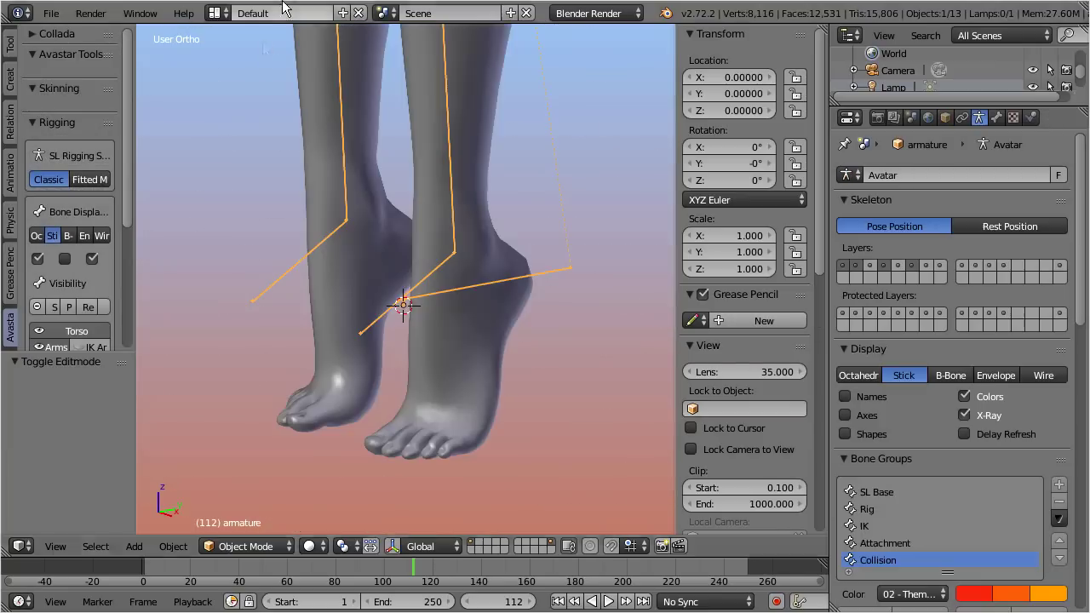
# - Append the Sandalette object from test_shoe.blend into the scene
pyautogui.click(51, 13)
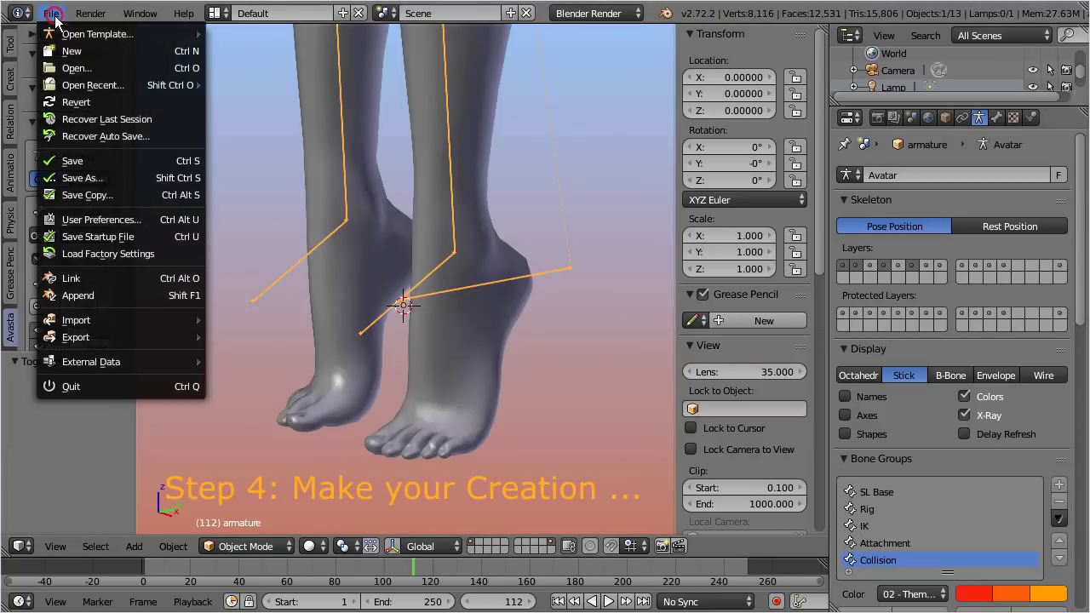
pyautogui.click(122, 294)
pyautogui.click(282, 166)
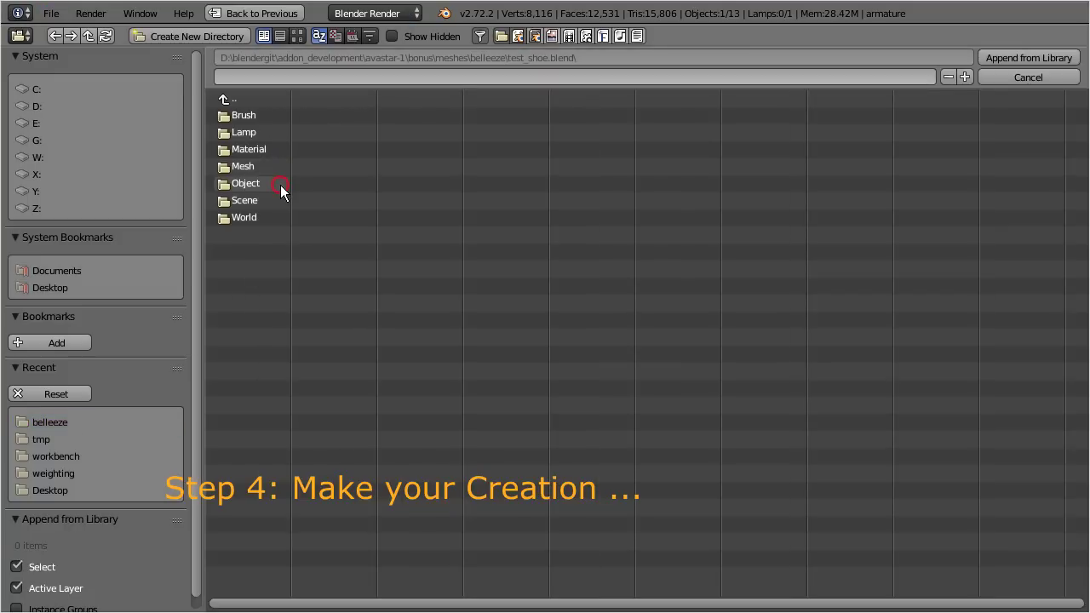
pyautogui.click(281, 186)
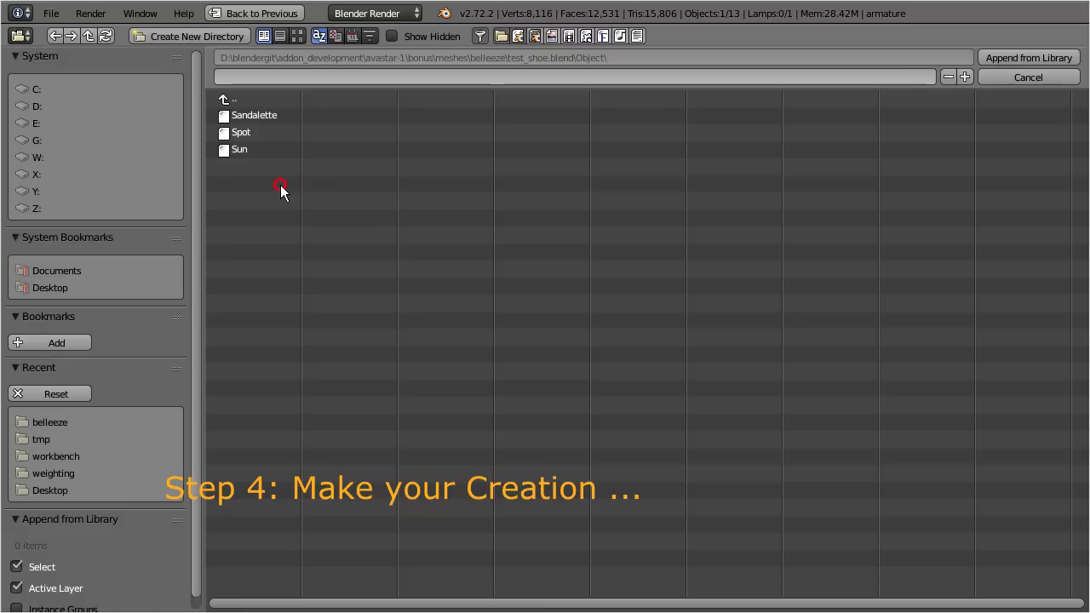
pyautogui.click(264, 114)
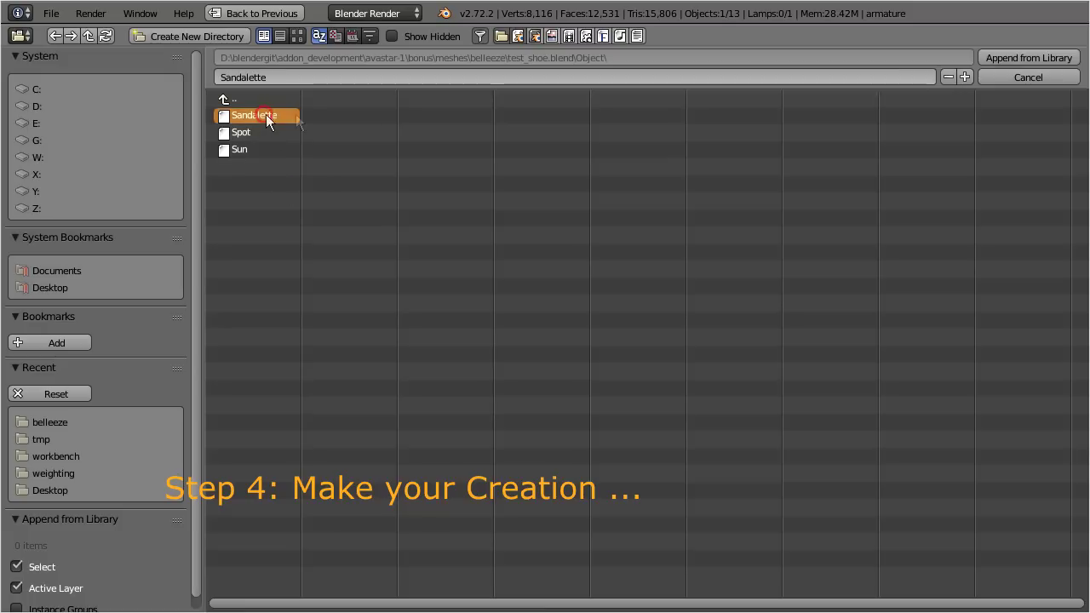
pyautogui.click(1049, 59)
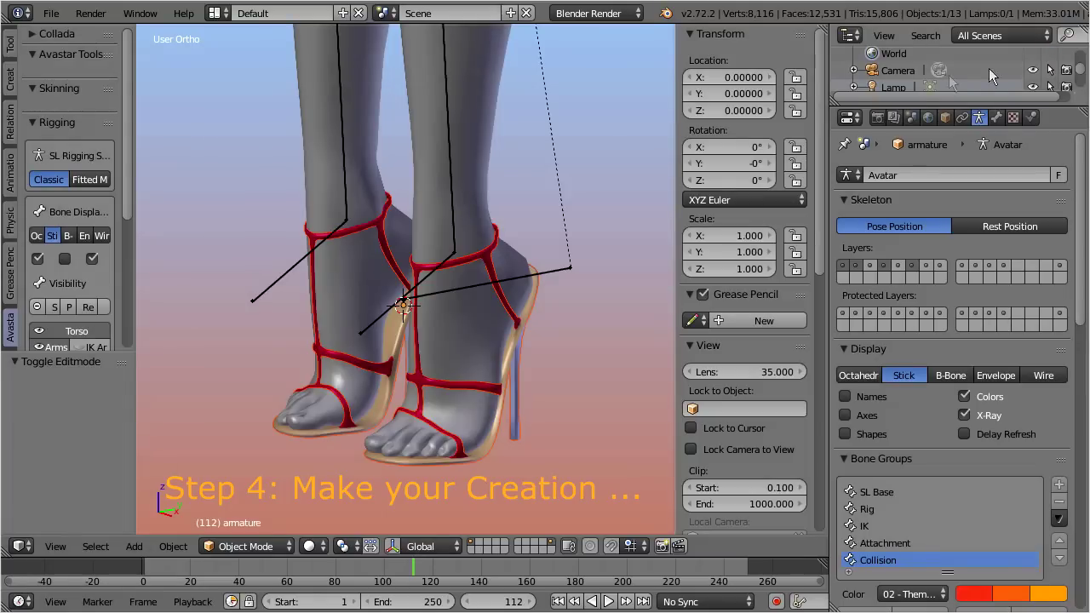
# - Bind the sandals to the Avastar armature using the Fitted Mesh rig style
pyautogui.keyDown('shift'); pyautogui.rightClick(267, 290); pyautogui.keyUp('shift')
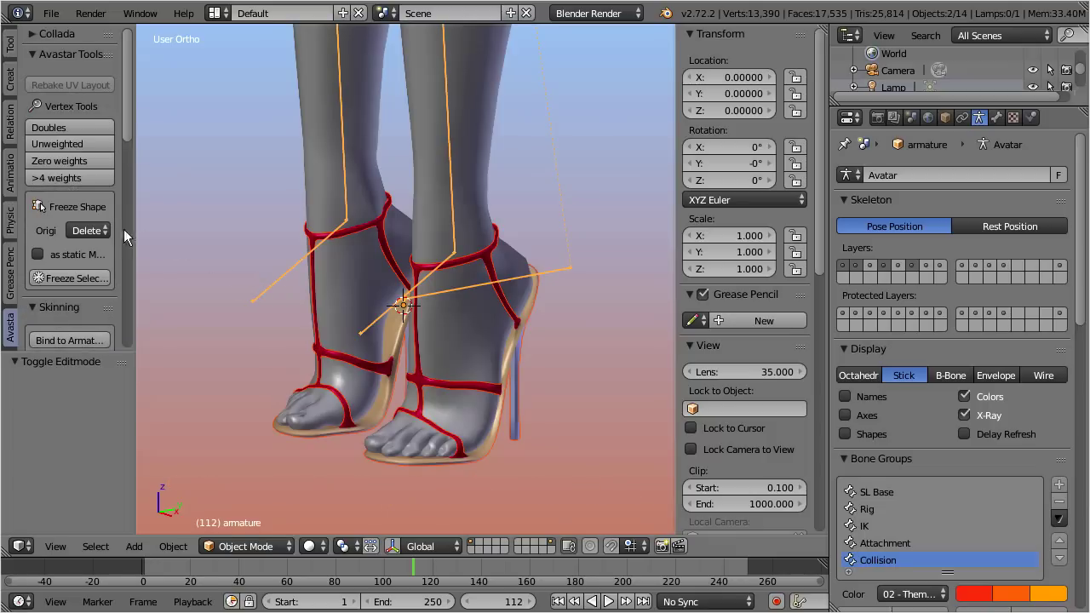
pyautogui.moveTo(124, 136); pyautogui.dragTo(175, 214)
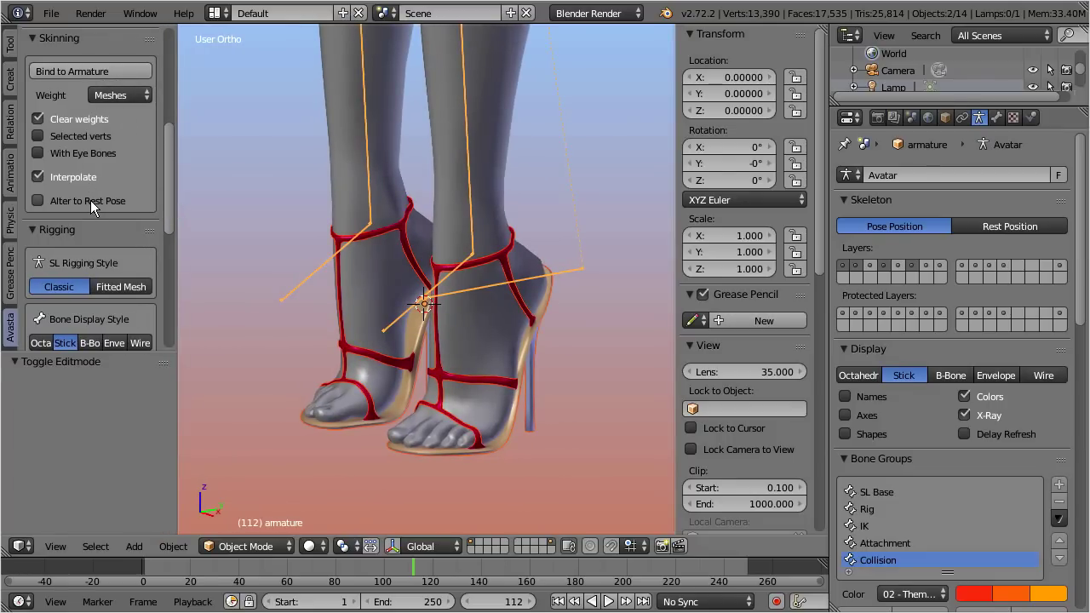
pyautogui.click(136, 287)
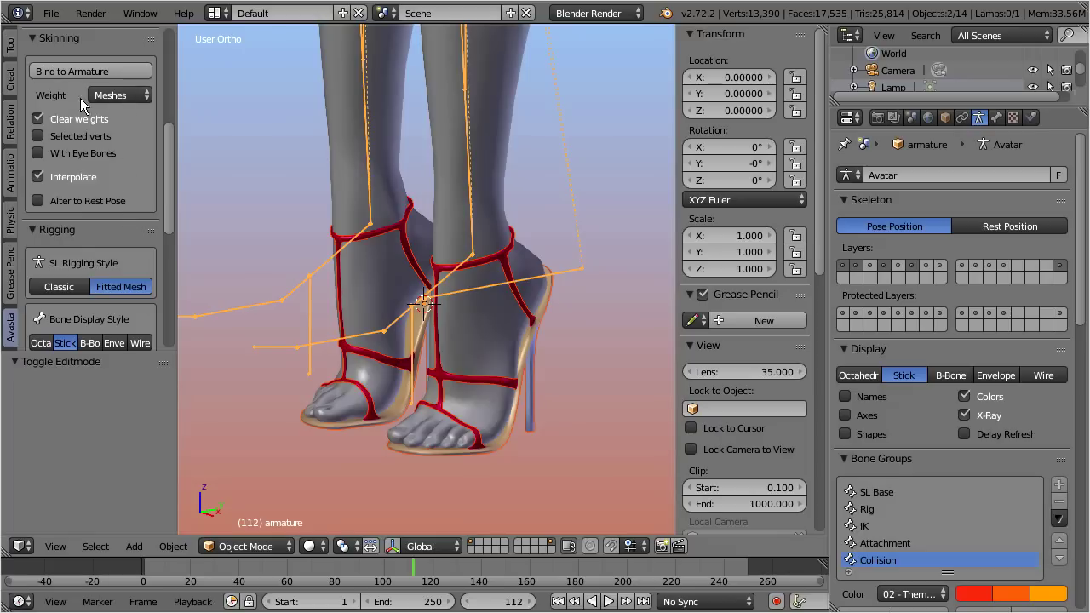
pyautogui.click(126, 73)
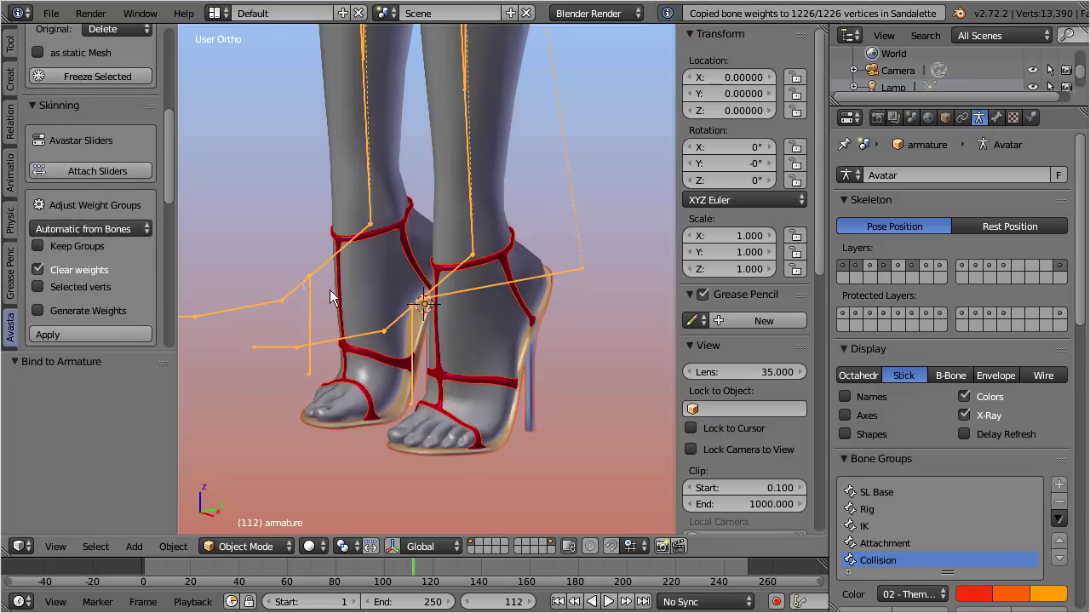
# - Make the Sandalette mesh active to check its leg and ankle vertex groups
pyautogui.rightClick(475, 266)
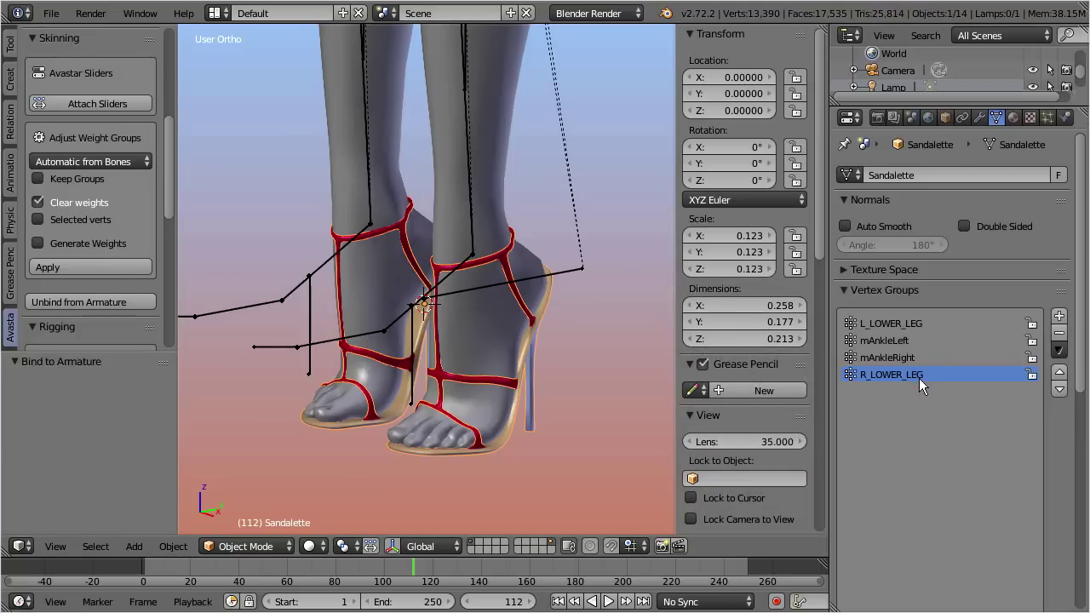
pyautogui.rightClick(464, 381)
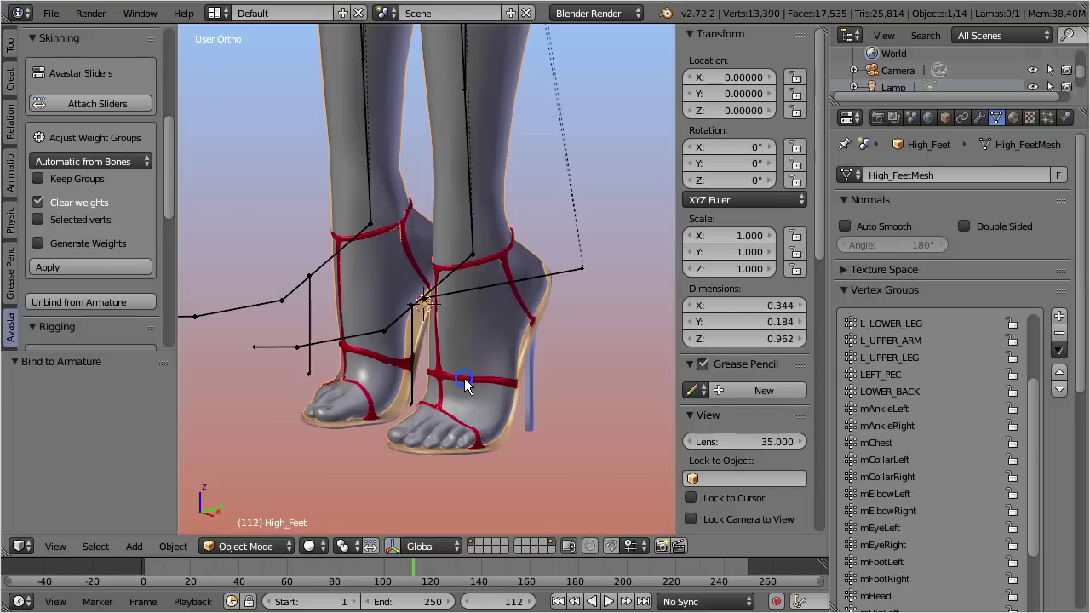
pyautogui.rightClick(465, 381)
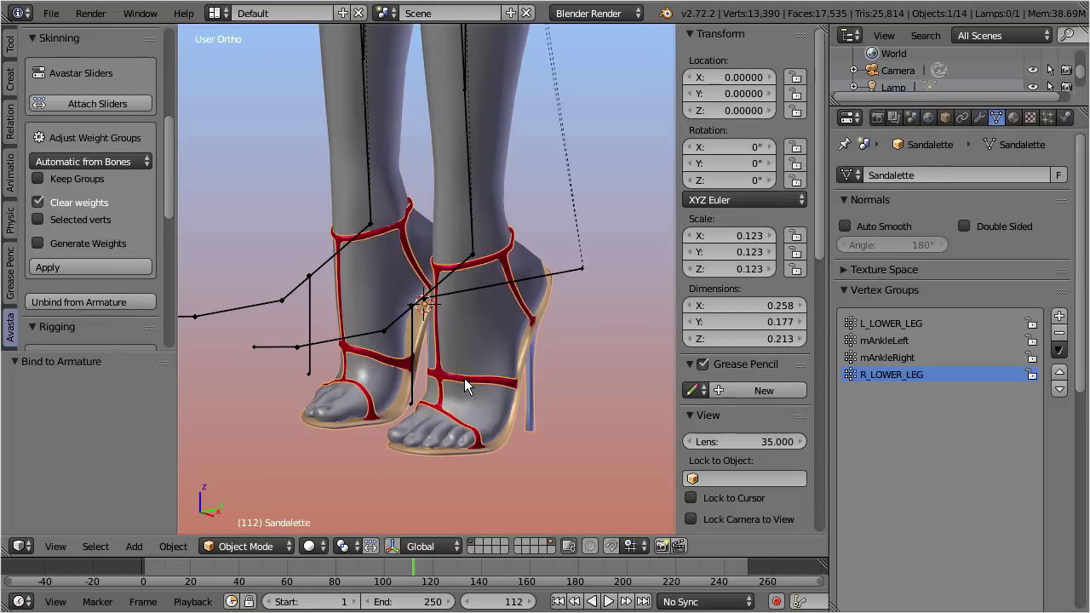
# - Export the sandals as Avastar Collada to rigged_neutral_shoe.dae
pyautogui.click(51, 12)
pyautogui.moveTo(88, 337)
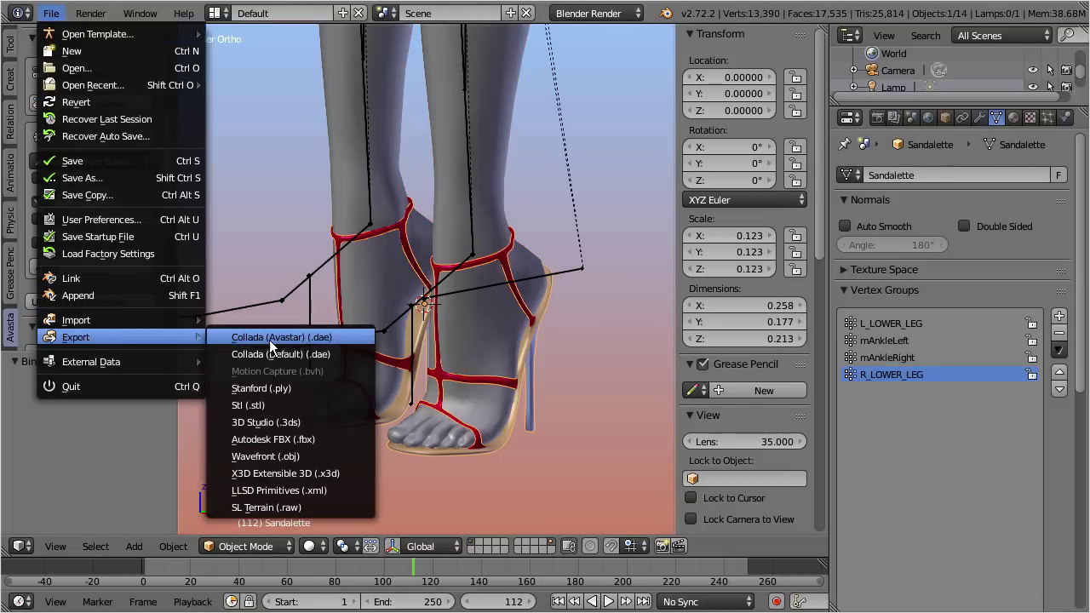
pyautogui.click(333, 338)
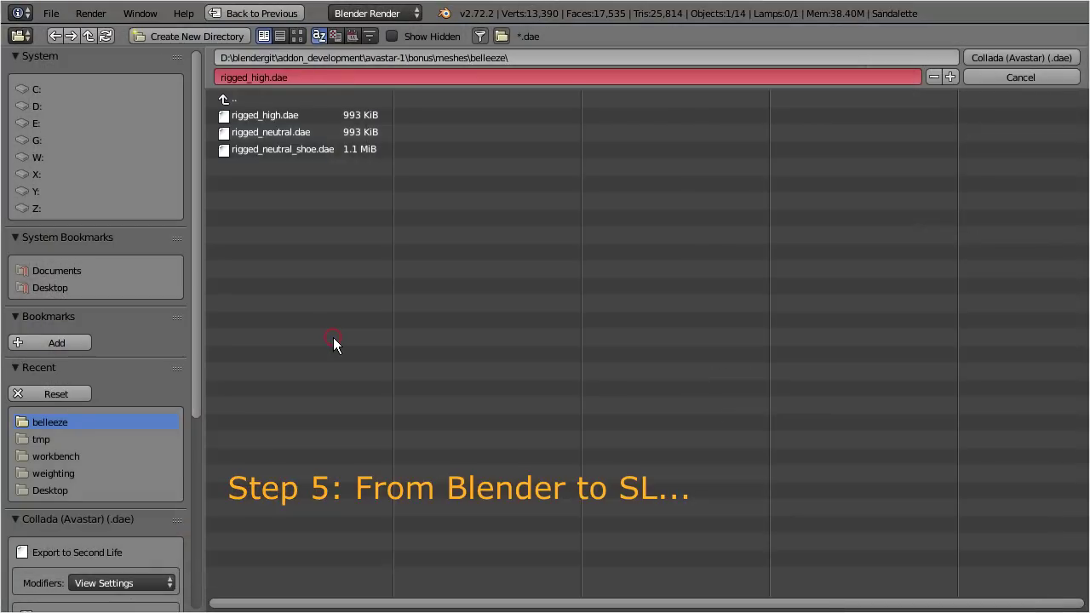
pyautogui.click(286, 150)
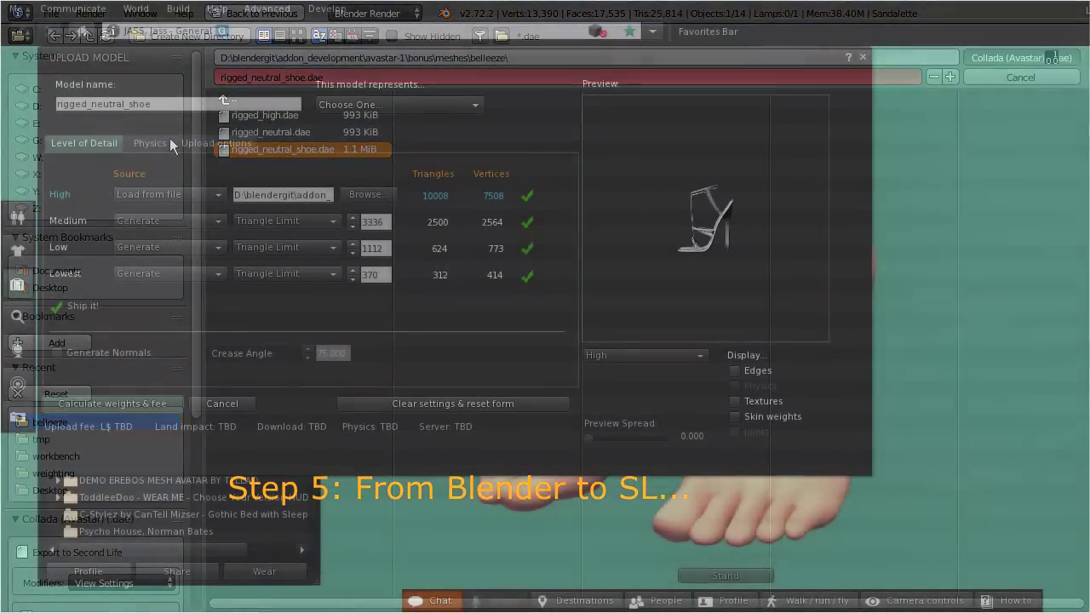
# - Include skin weights and set the physics level of detail to Lowest
pyautogui.click(196, 143)
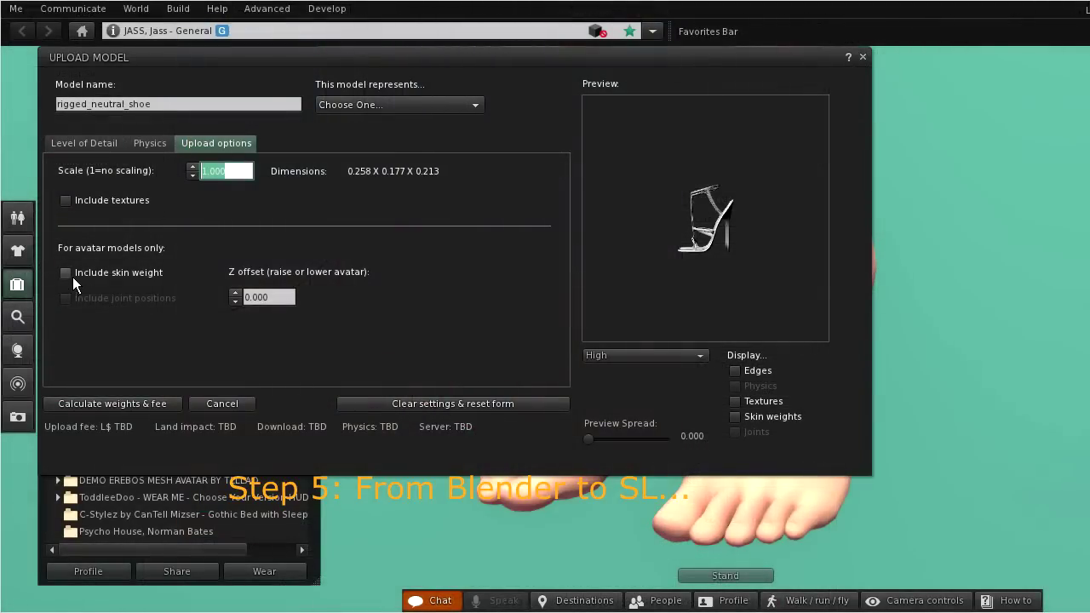
pyautogui.click(66, 274)
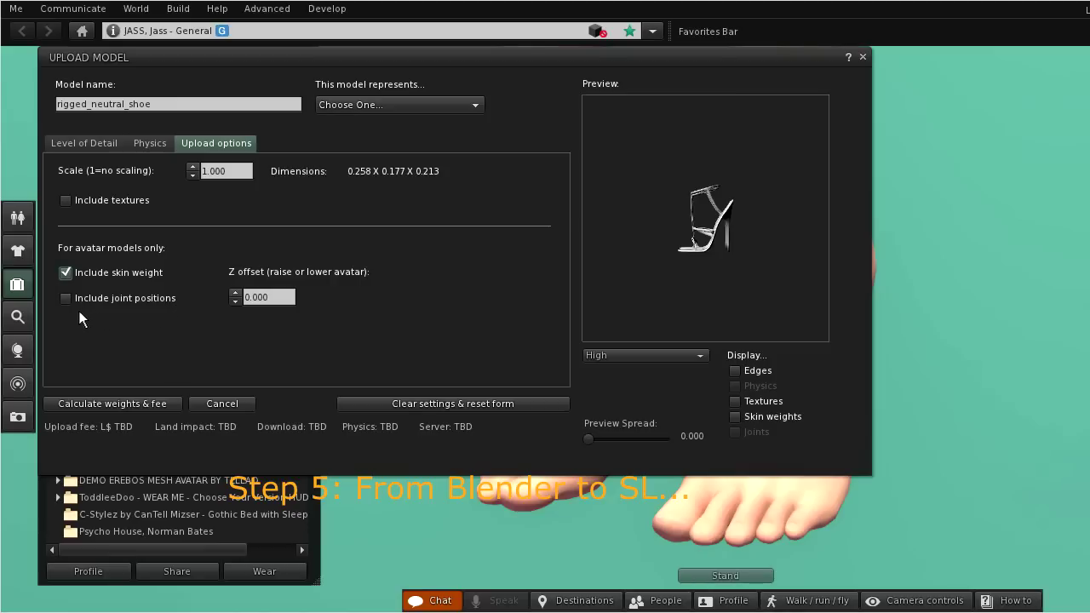
pyautogui.click(150, 139)
pyautogui.click(271, 173)
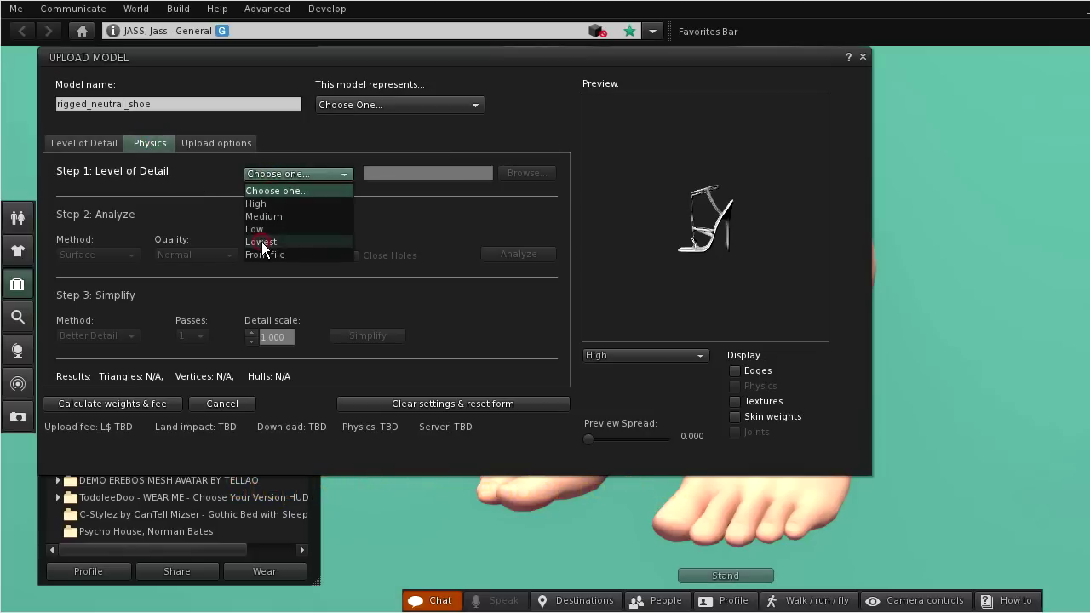
pyautogui.click(264, 245)
# - Analyze and simplify the physics shape, calculate the L$37 fee, and upload
pyautogui.click(512, 254)
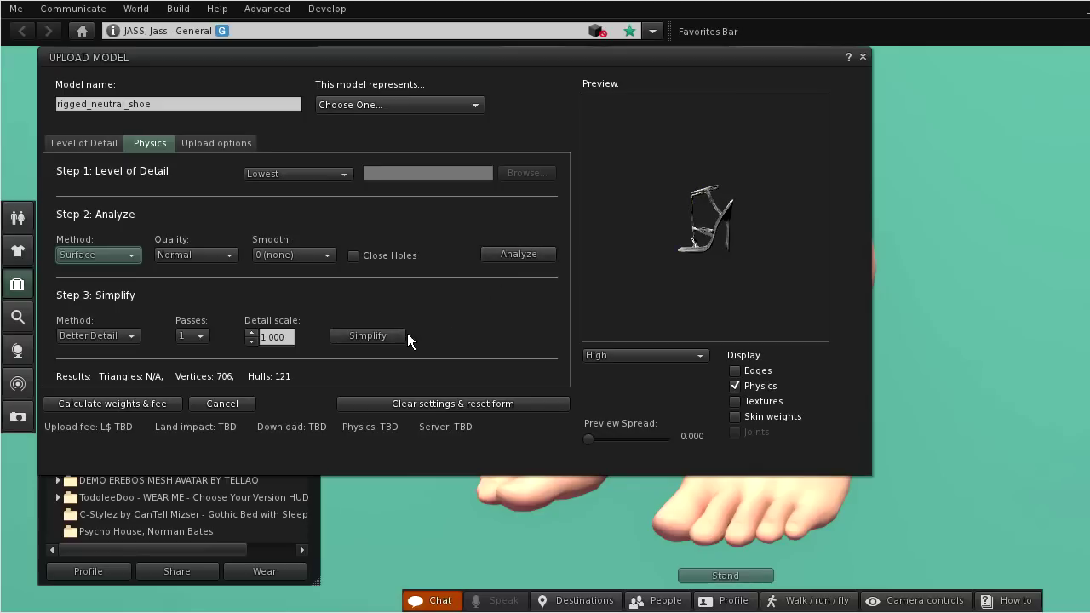
pyautogui.click(377, 335)
pyautogui.click(161, 400)
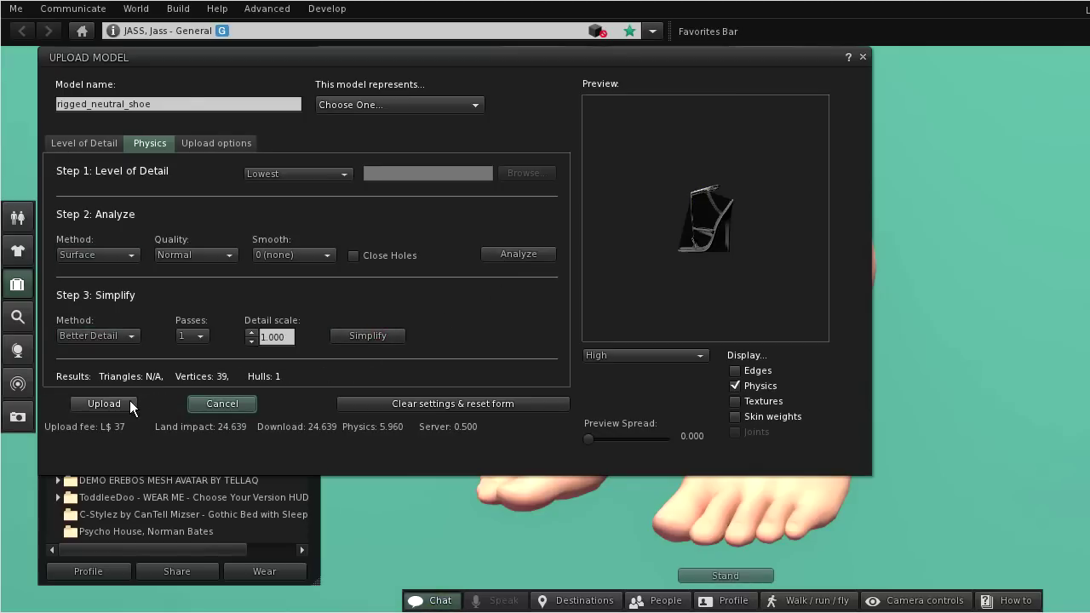
pyautogui.click(128, 402)
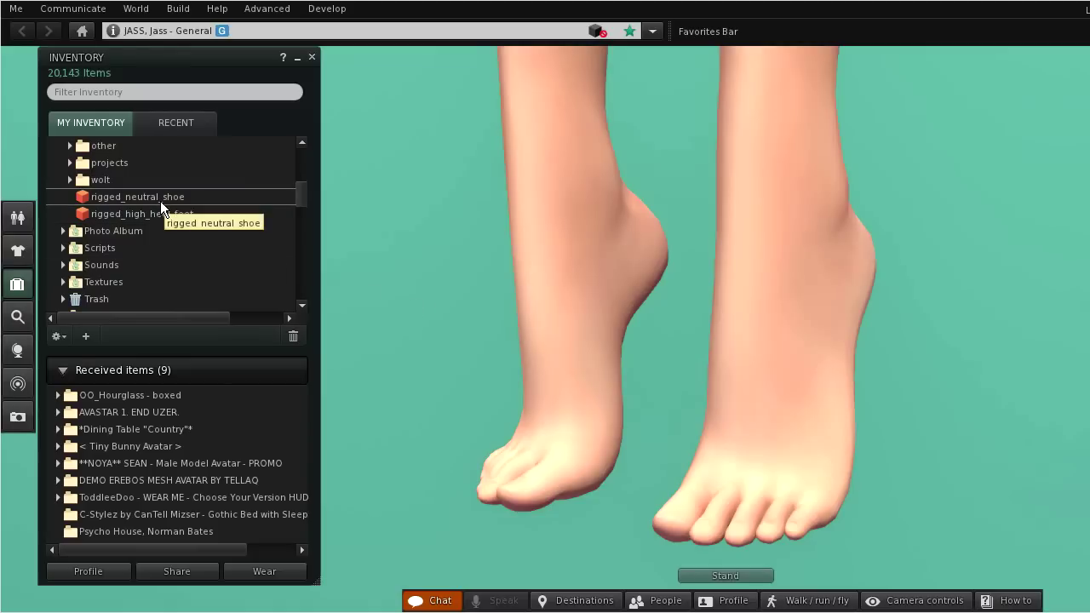
# - Wear the rigged_neutral_shoe item from the inventory on the avatar
pyautogui.rightClick(155, 198)
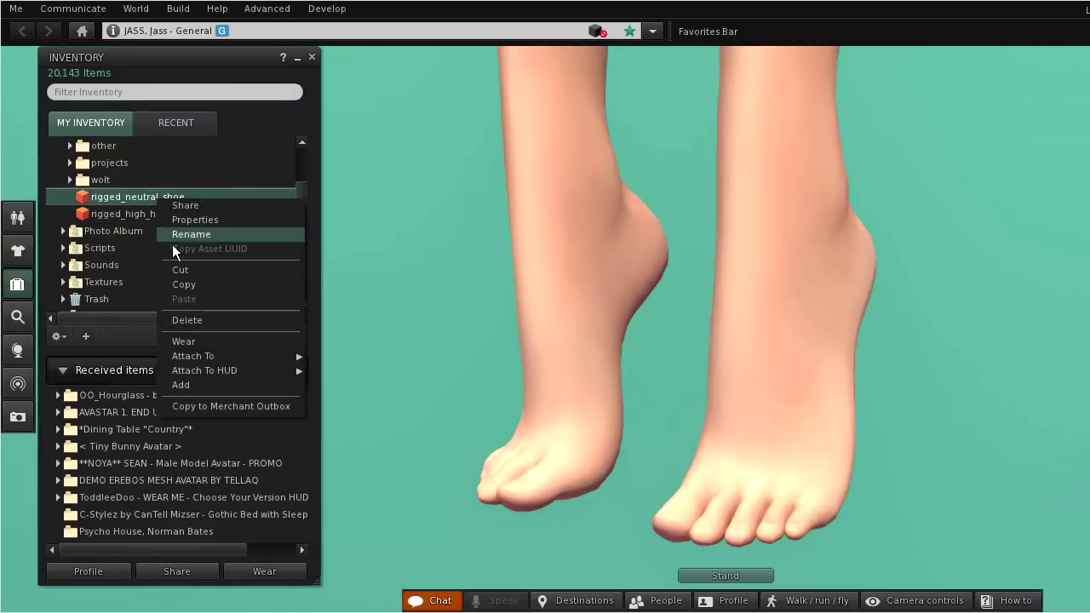
pyautogui.click(193, 344)
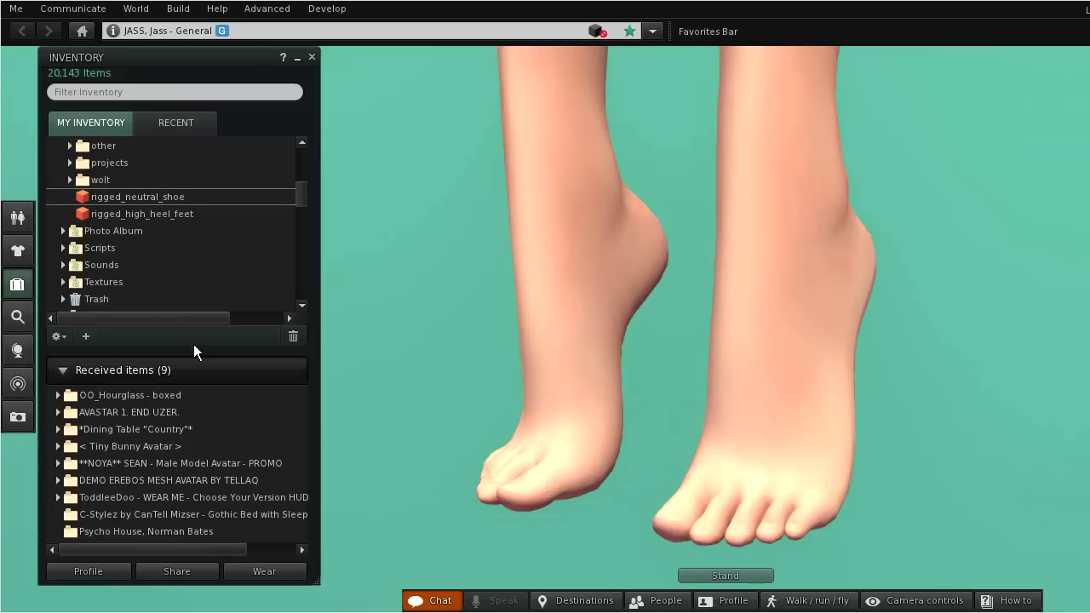